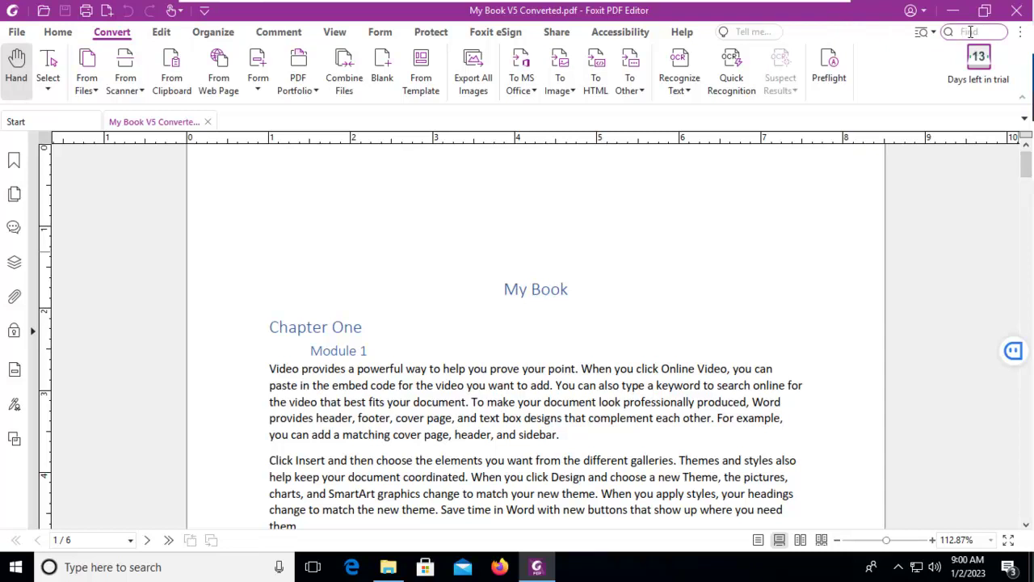
# Search the document for 'powerful' and step through its matches onto page 2
pyautogui.click(971, 32)
pyautogui.write('powerful')
pyautogui.press('BackSpace')
pyautogui.press('BackSpace')
pyautogui.press('BackSpace')
pyautogui.press('BackSpace')
pyautogui.write('rful')
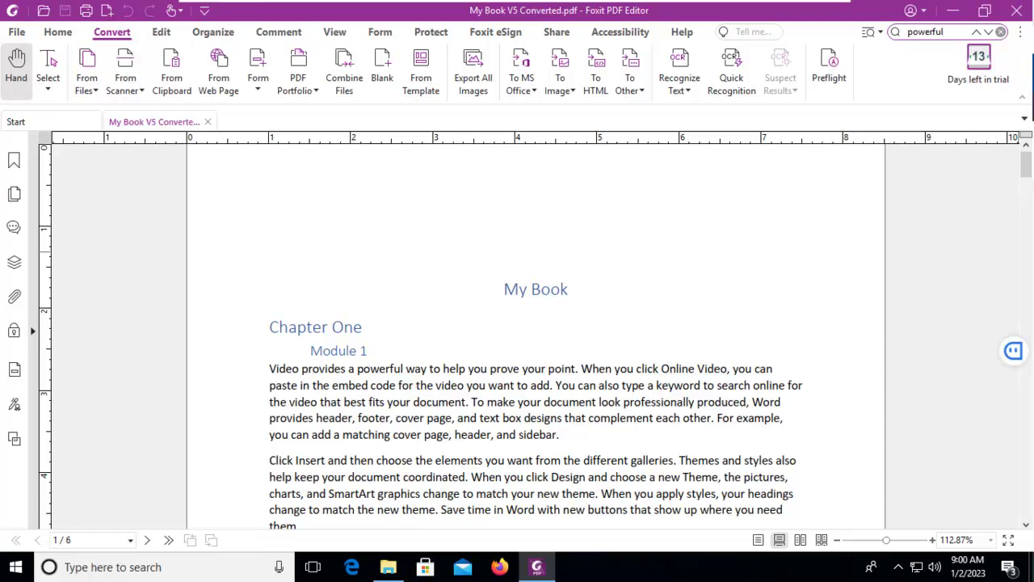
pyautogui.click(988, 33)
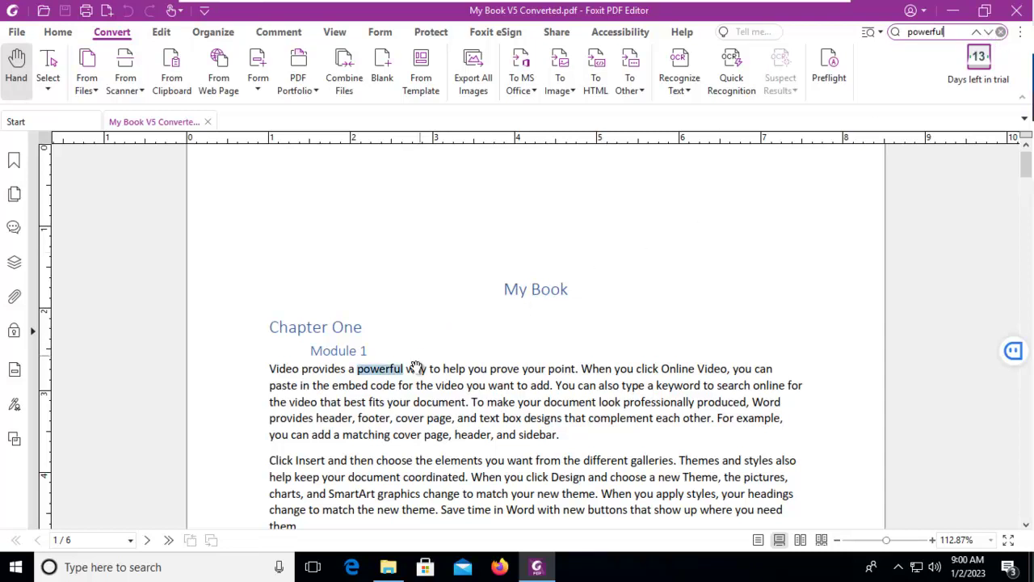
pyautogui.click(989, 34)
pyautogui.click(988, 34)
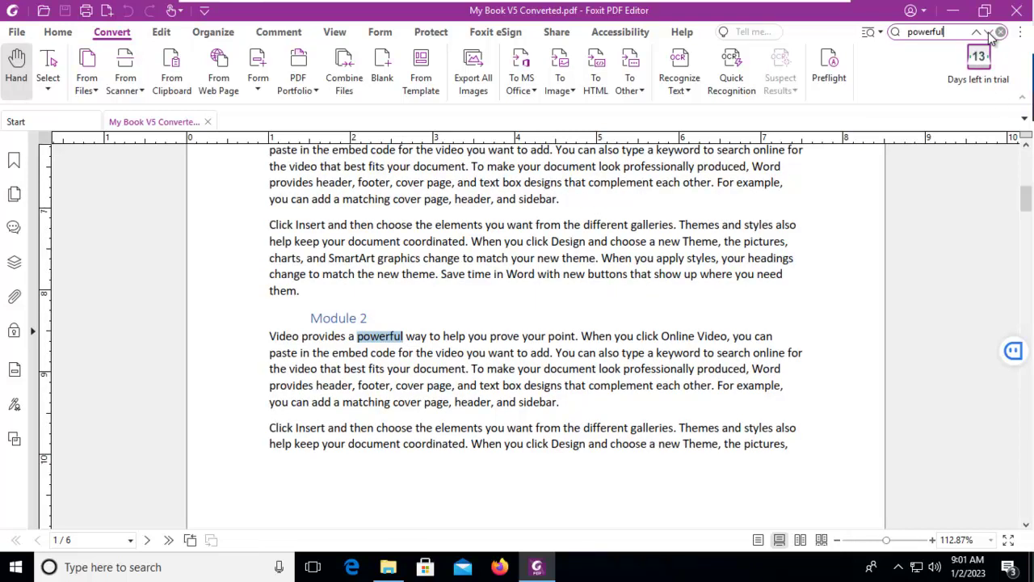
pyautogui.click(988, 33)
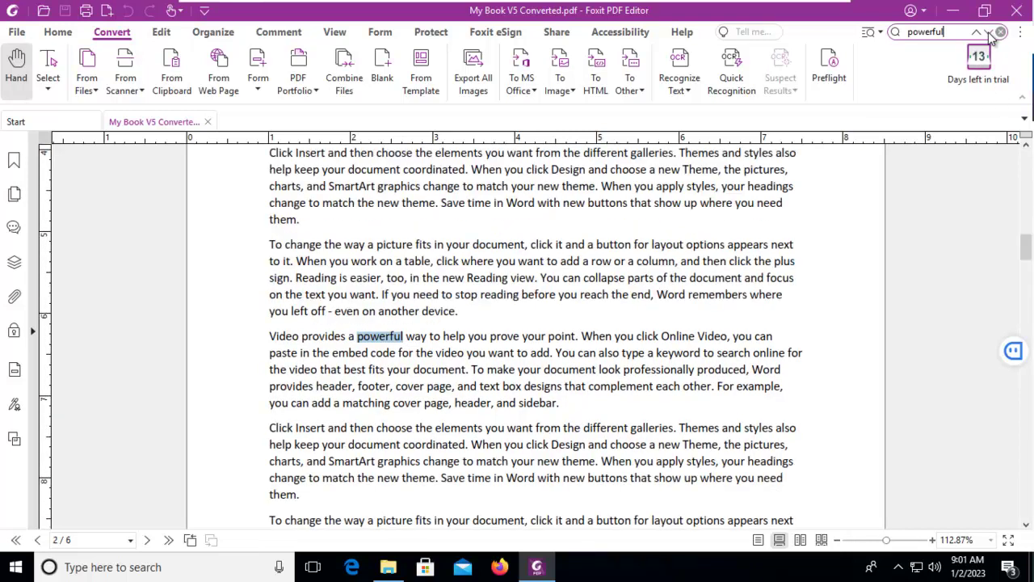
pyautogui.scroll(10, 805, 242)
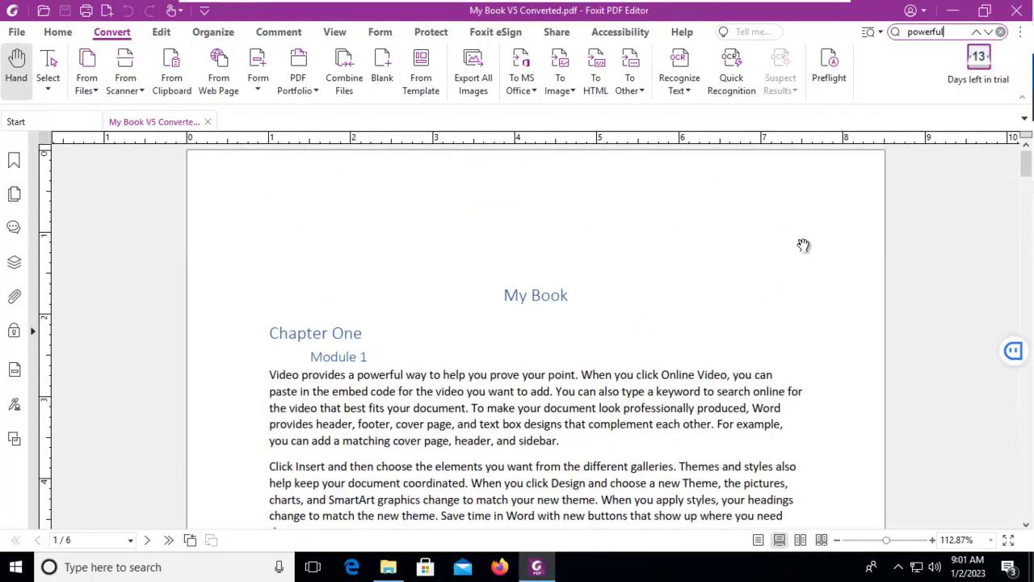
pyautogui.click(390, 351)
# Search for 'video' instead and turn on case-sensitive matching
pyautogui.click(951, 31)
pyautogui.press('BackSpace')
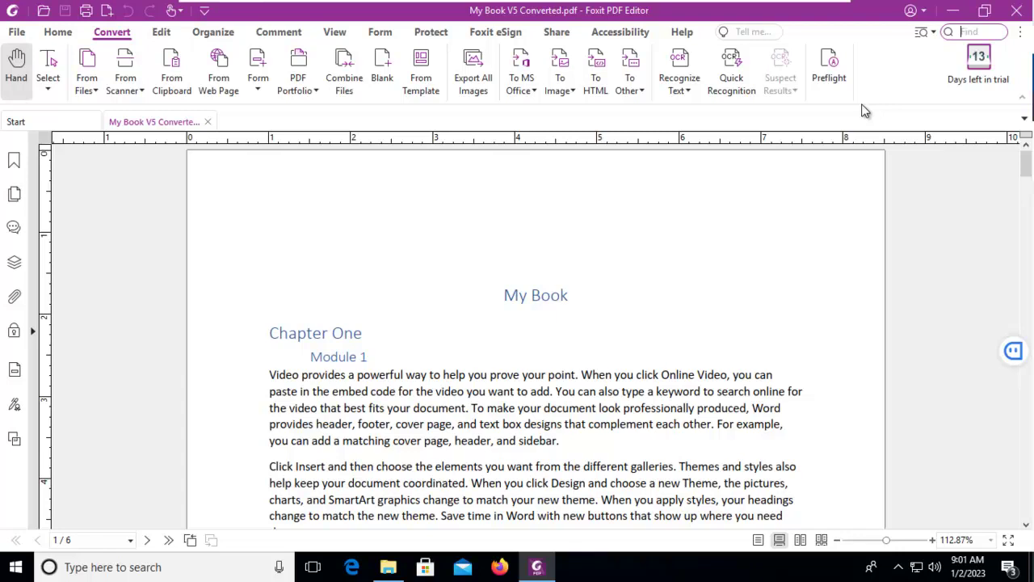
pyautogui.write('video')
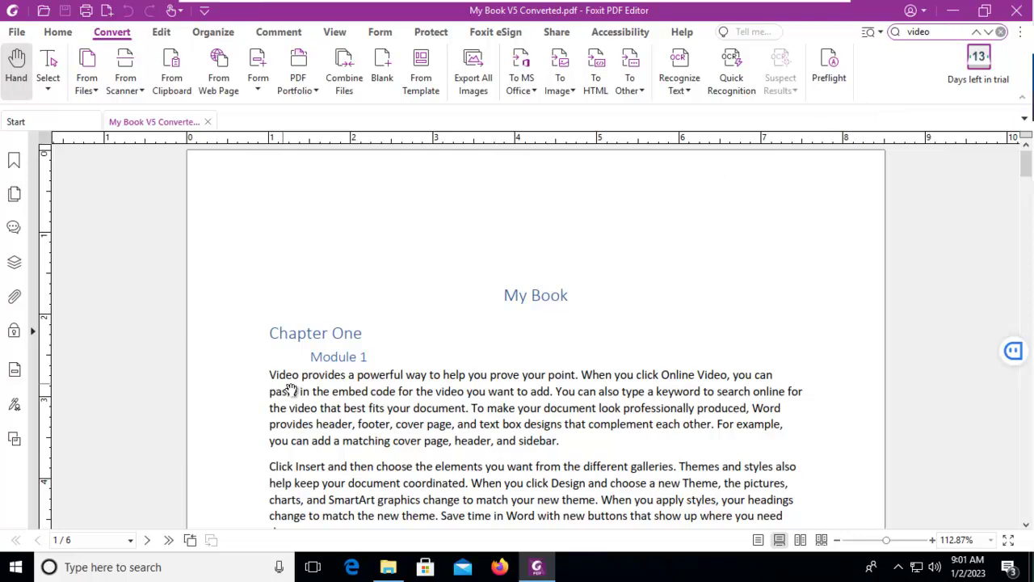
pyautogui.click(989, 33)
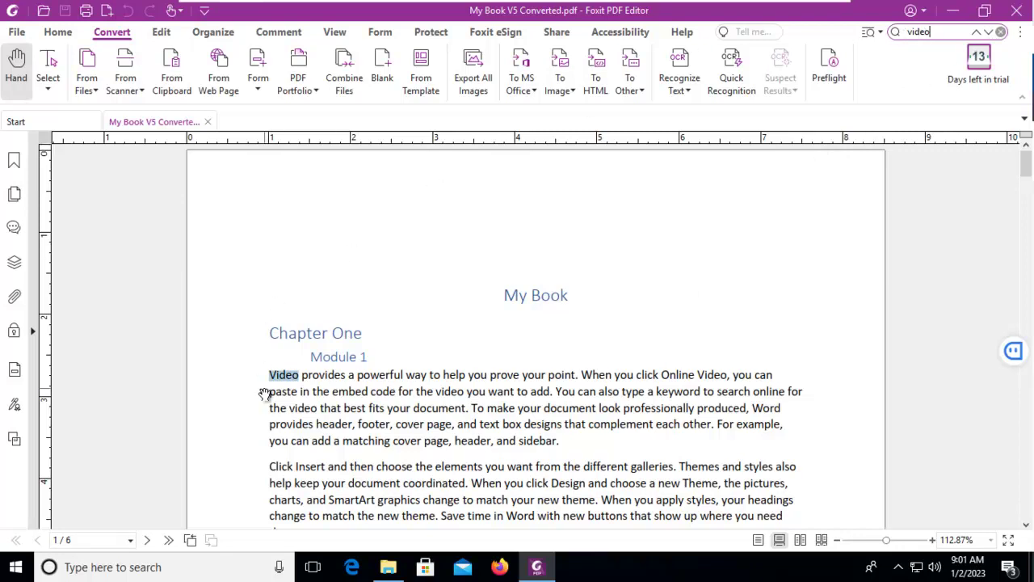
pyautogui.click(1021, 34)
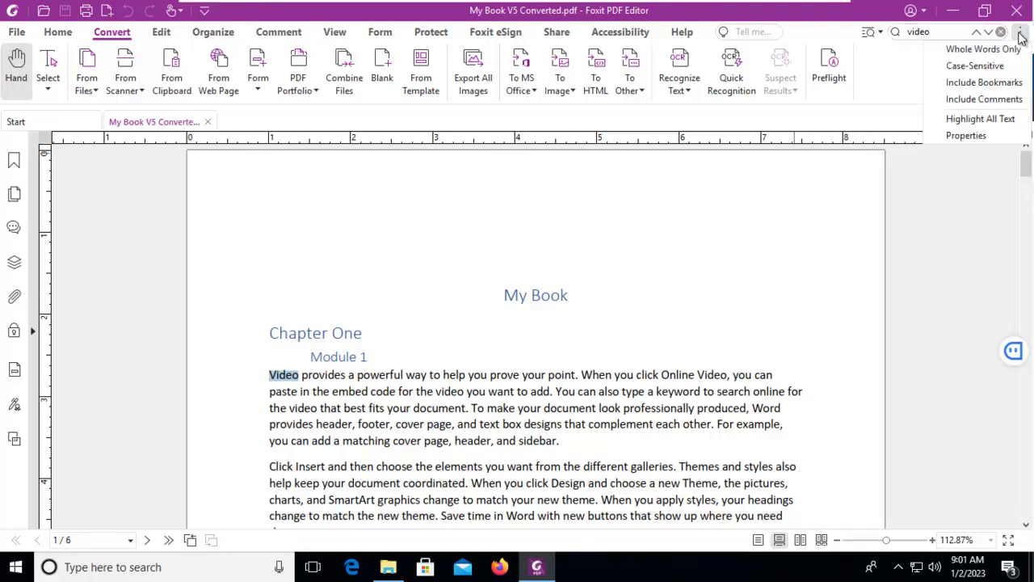
pyautogui.click(961, 68)
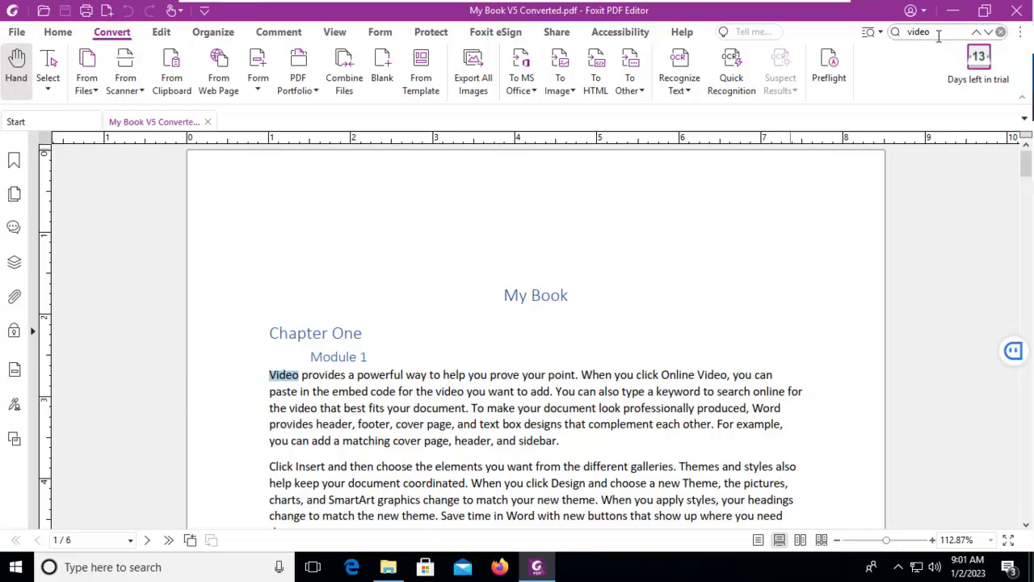
# Step through the case-sensitive 'video' matches down to Module 2
pyautogui.click(988, 32)
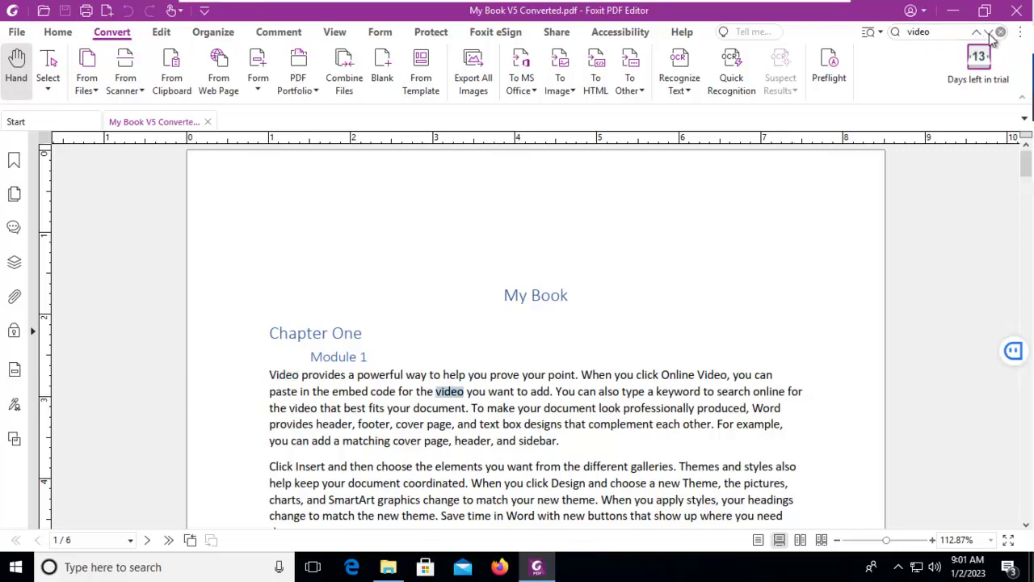
pyautogui.click(990, 36)
pyautogui.click(989, 36)
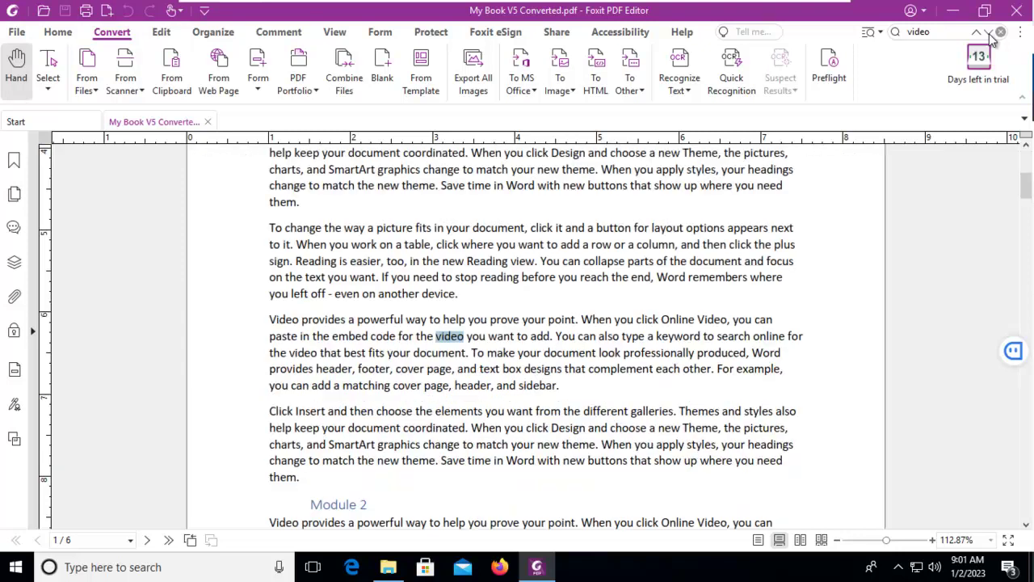
pyautogui.click(989, 35)
pyautogui.click(990, 36)
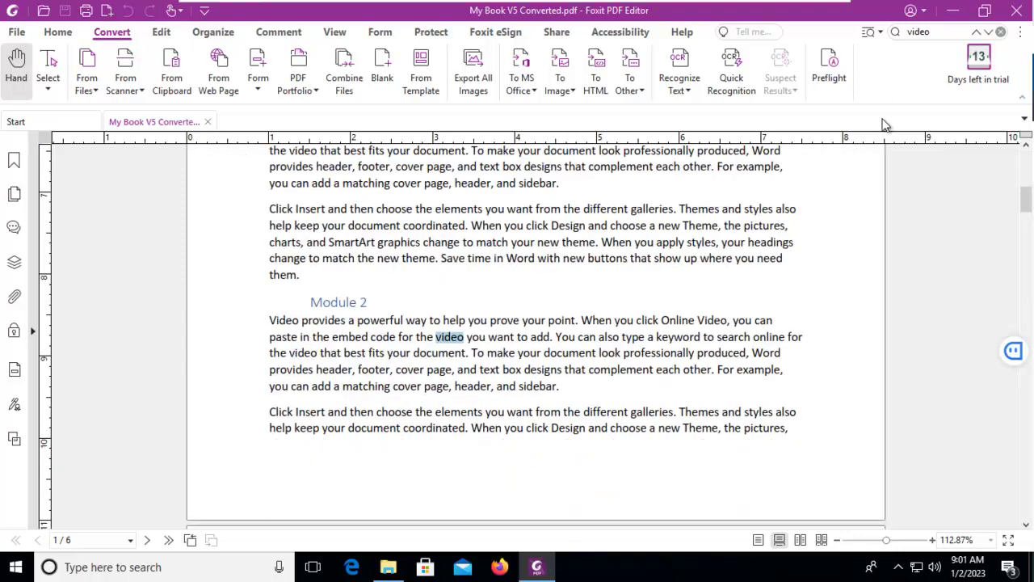
# Turn on Highlight All Text so every 'video' match is highlighted
pyautogui.click(1022, 37)
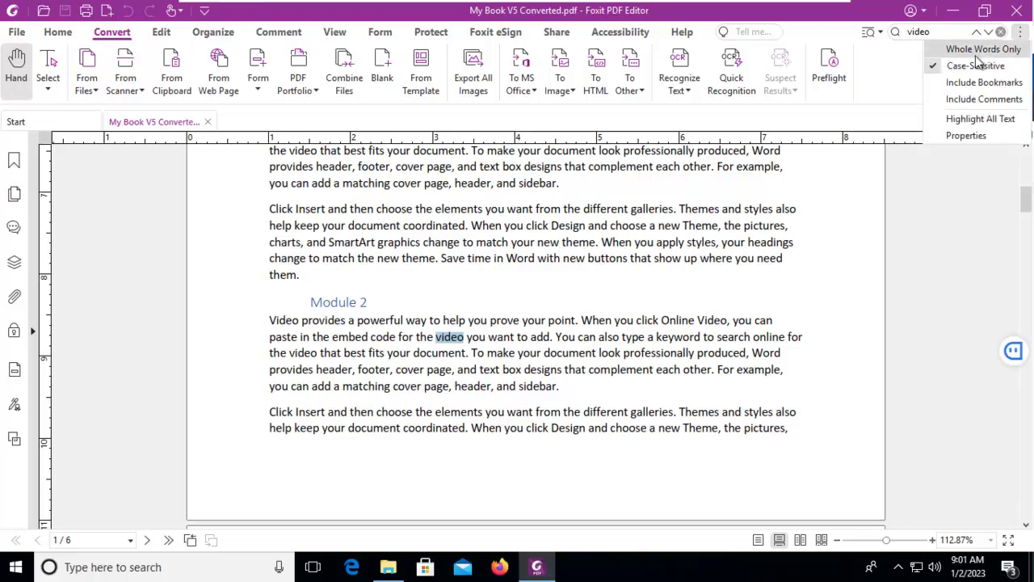
pyautogui.click(969, 121)
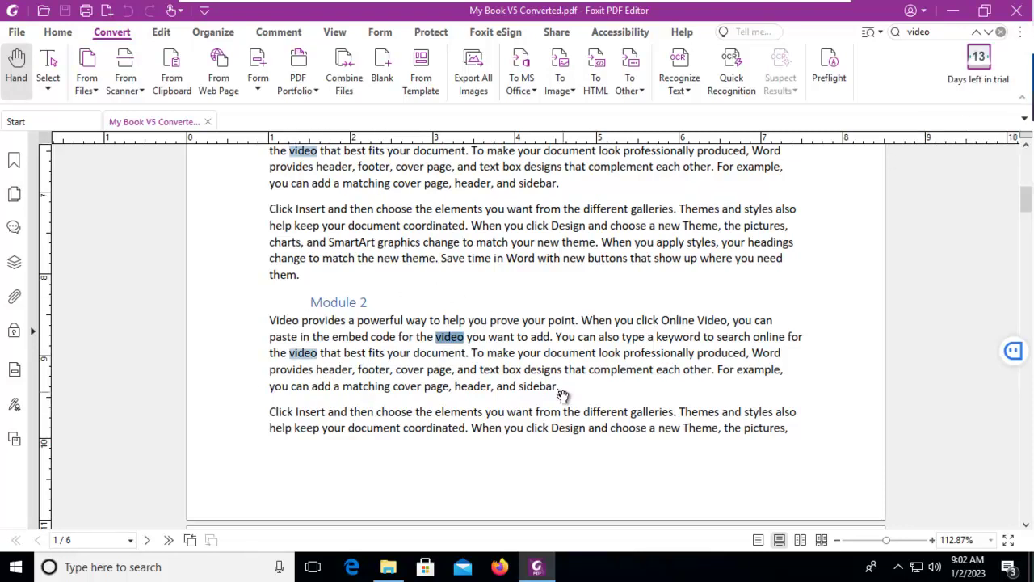
pyautogui.scroll(5, 611, 300)
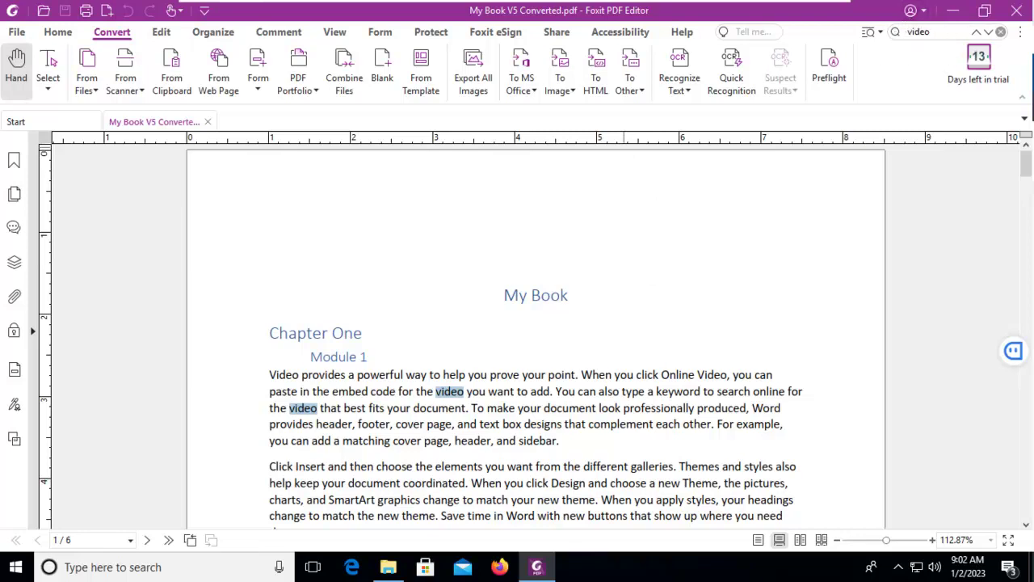
# From the Edit commands, change the search term to 'powerful' and list the search modes
pyautogui.click(57, 31)
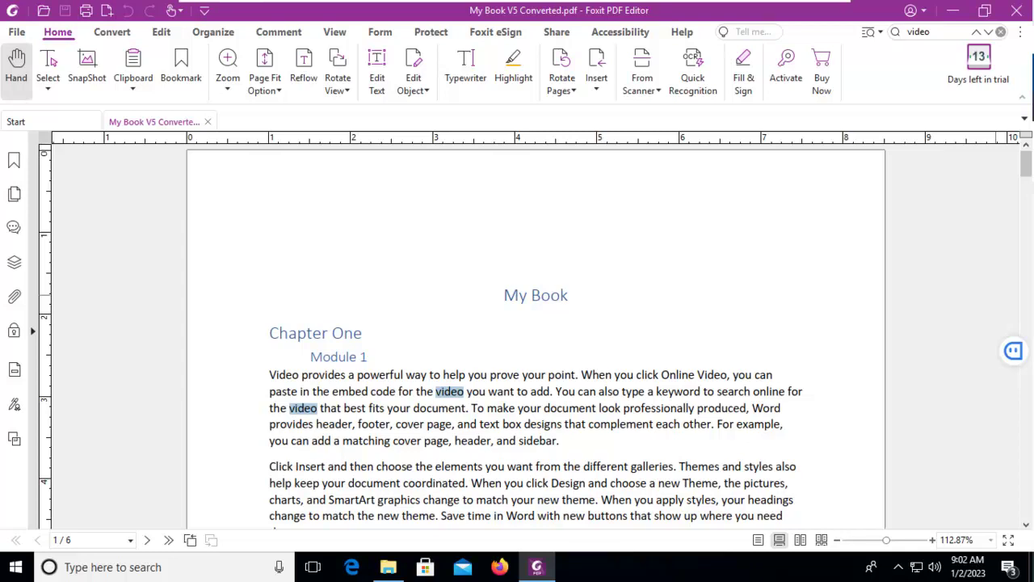
pyautogui.click(882, 33)
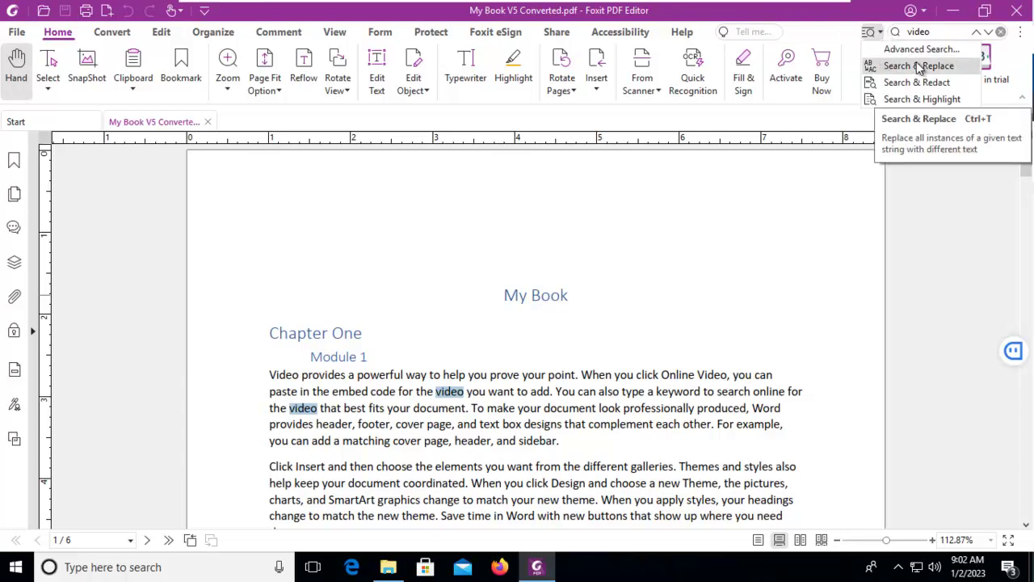
pyautogui.click(921, 31)
pyautogui.write('powersh')
pyautogui.press('BackSpace')
pyautogui.press('BackSpace')
pyautogui.write('ful')
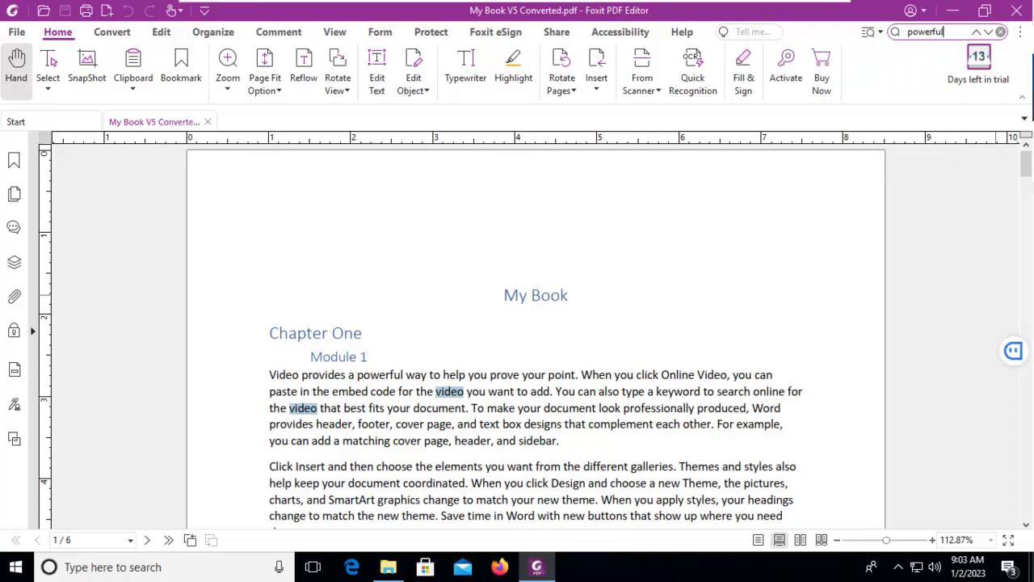
pyautogui.click(881, 32)
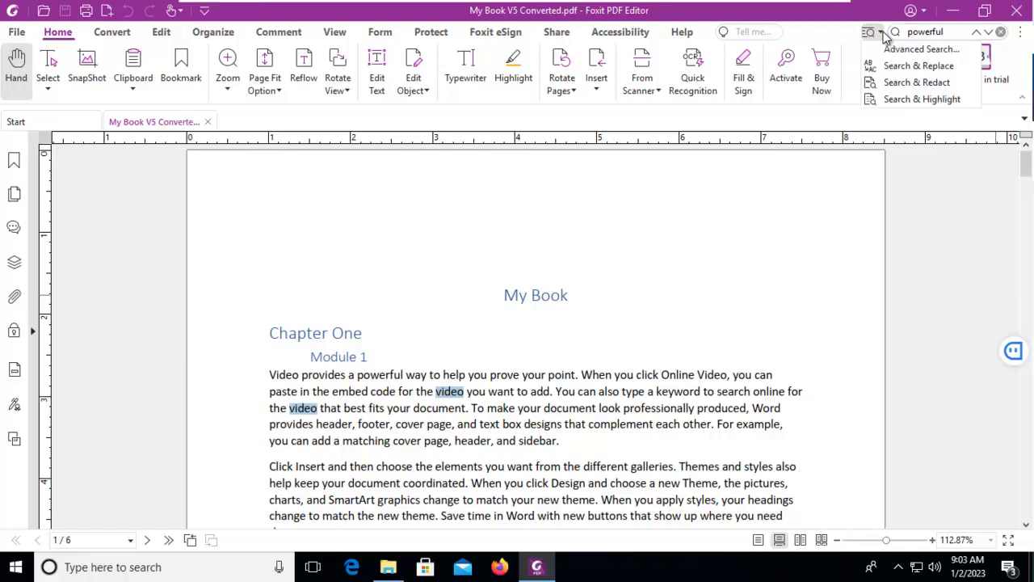
# Fill in Find 'powerful' and Replace With 'simple', try Replace, then close the panel
pyautogui.click(886, 67)
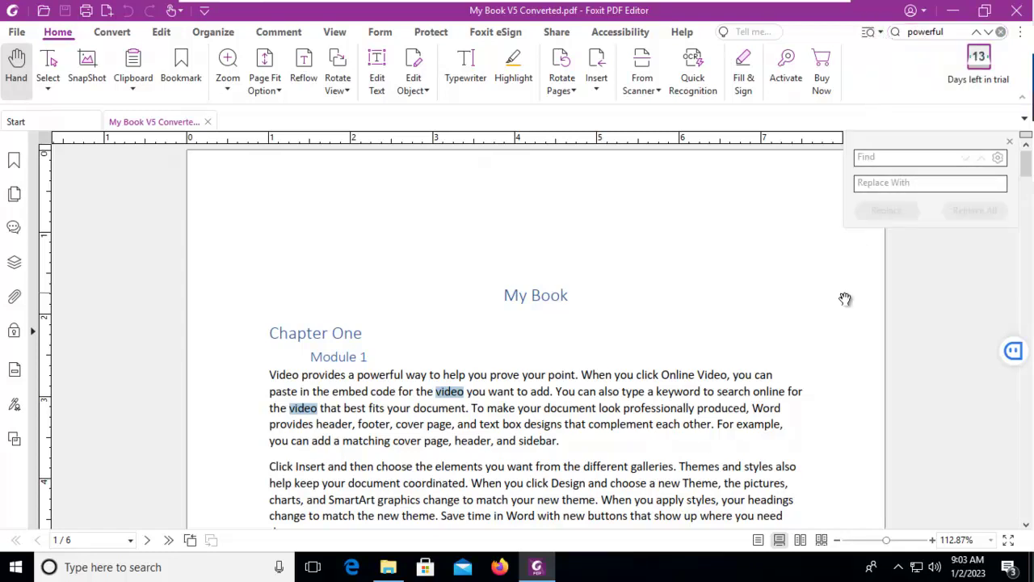
pyautogui.click(866, 155)
pyautogui.write('powerful')
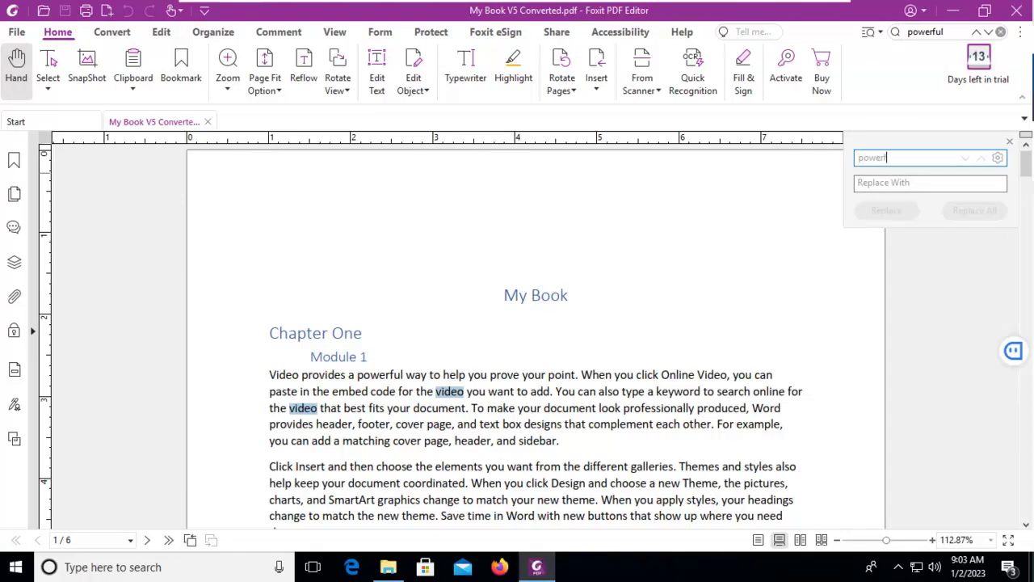
pyautogui.click(860, 187)
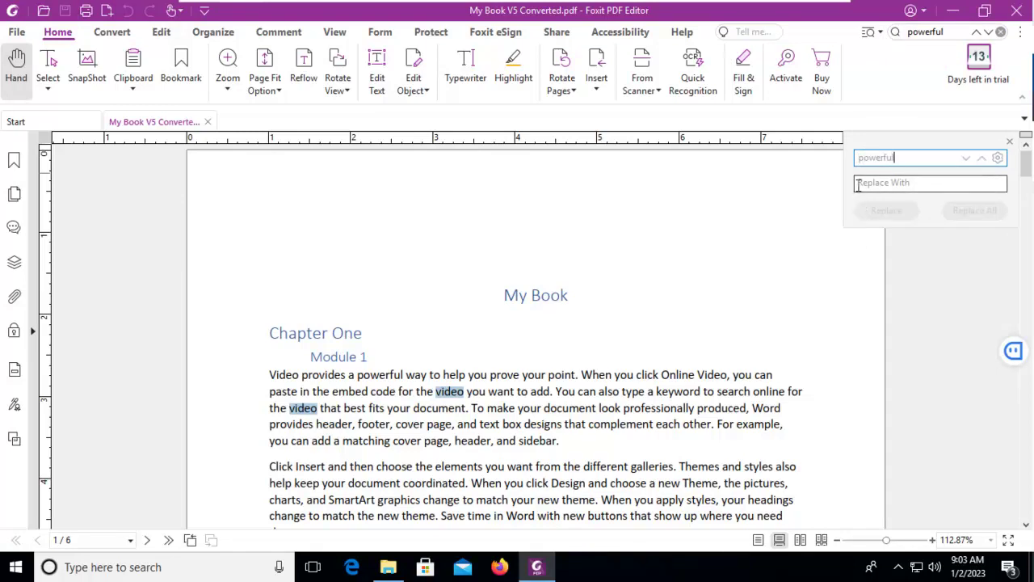
pyautogui.write('simple')
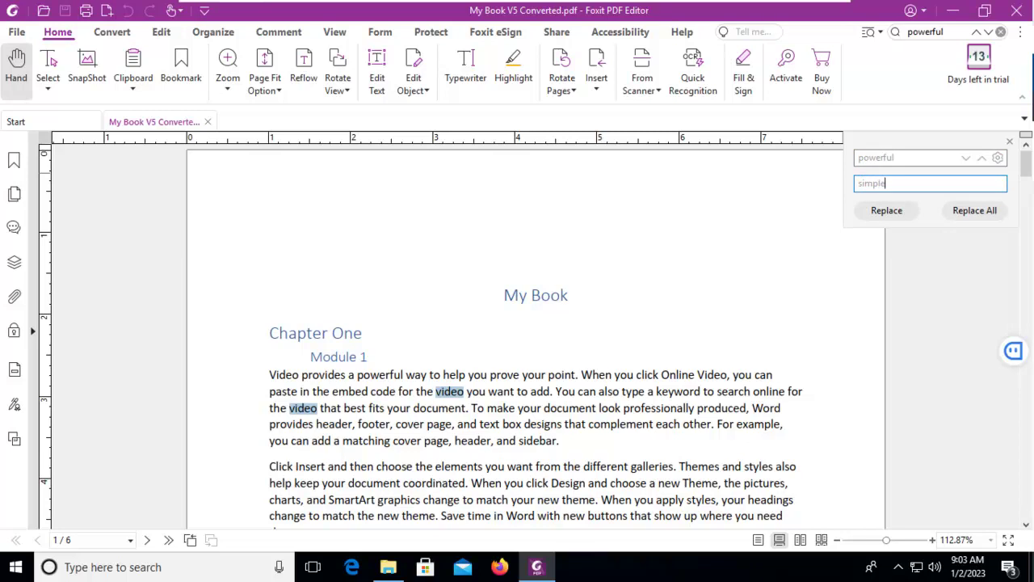
pyautogui.click(886, 215)
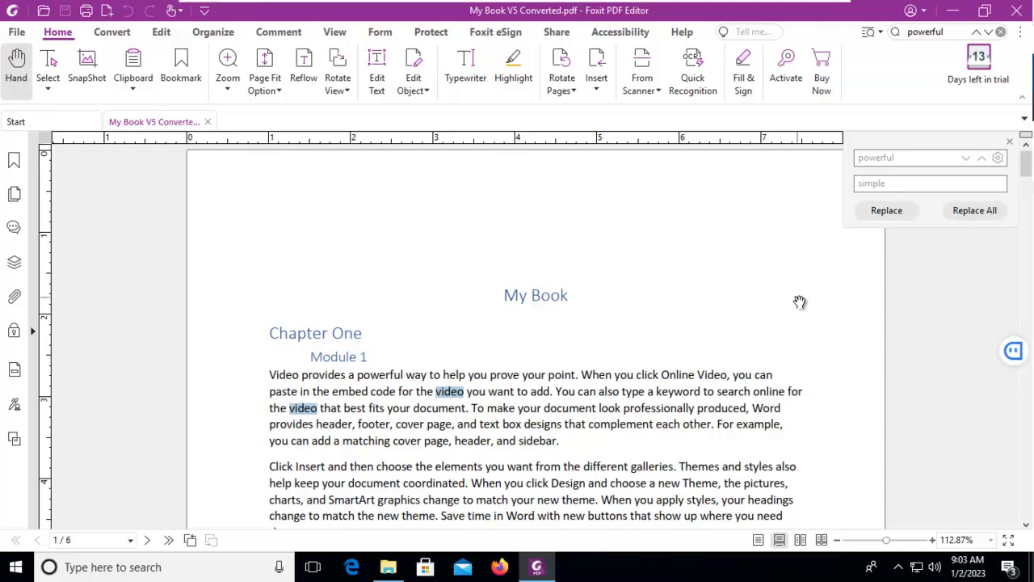
pyautogui.click(890, 210)
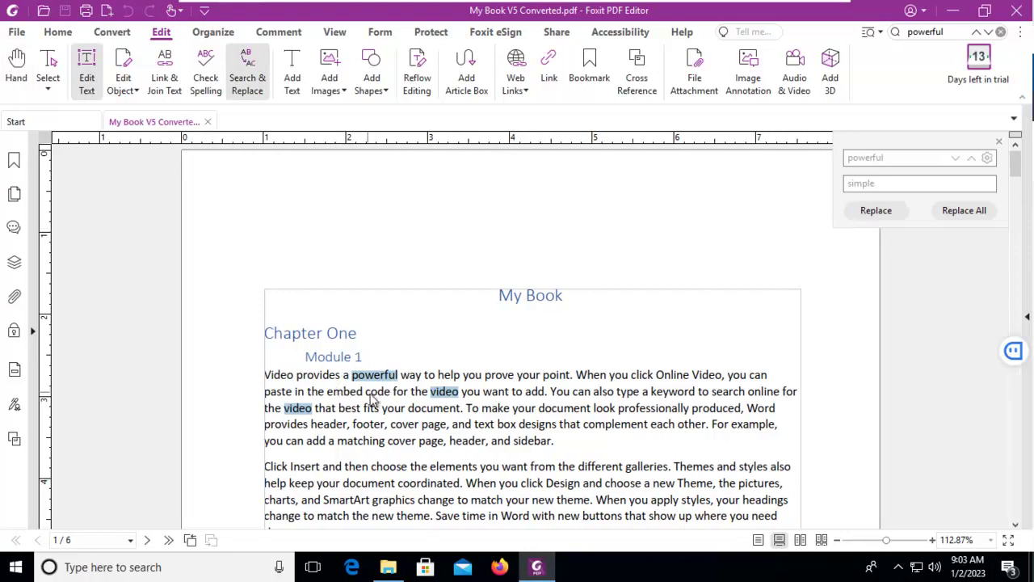
pyautogui.click(1000, 144)
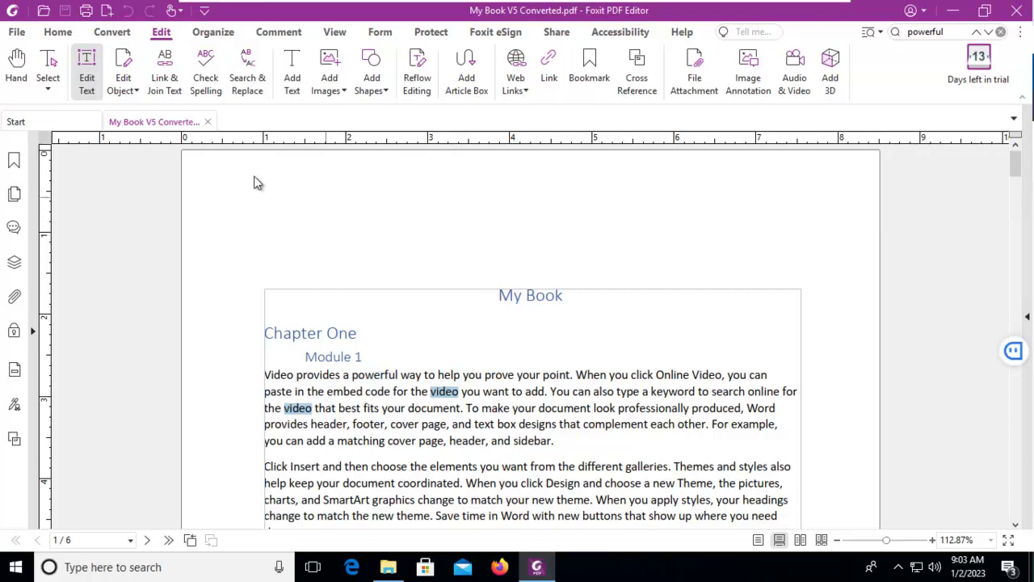
# Set Search & Replace to swap 'powerful' for 'simple', case-sensitive, and choose Replace All
pyautogui.click(247, 69)
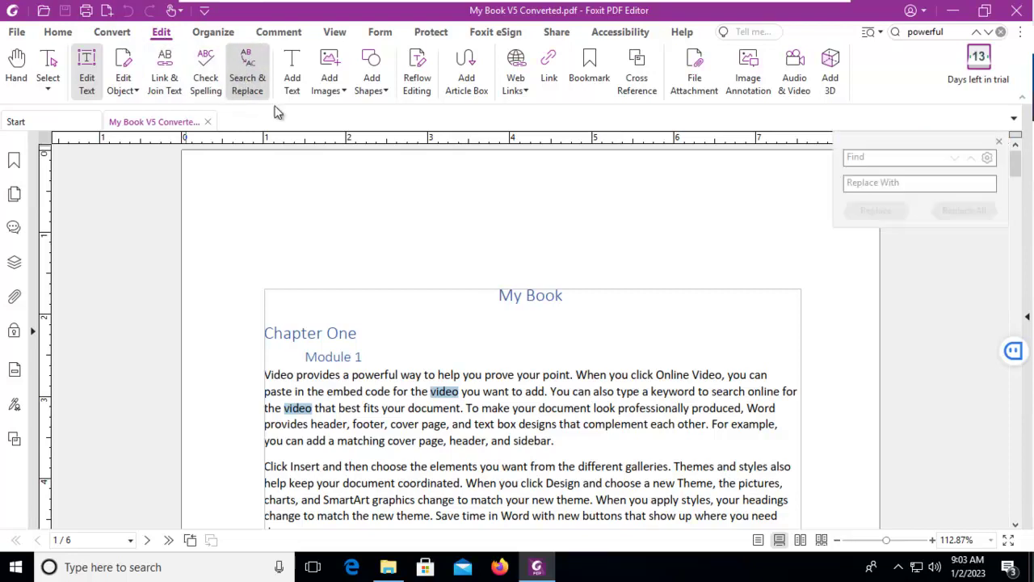
pyautogui.click(889, 157)
pyautogui.write('powerful')
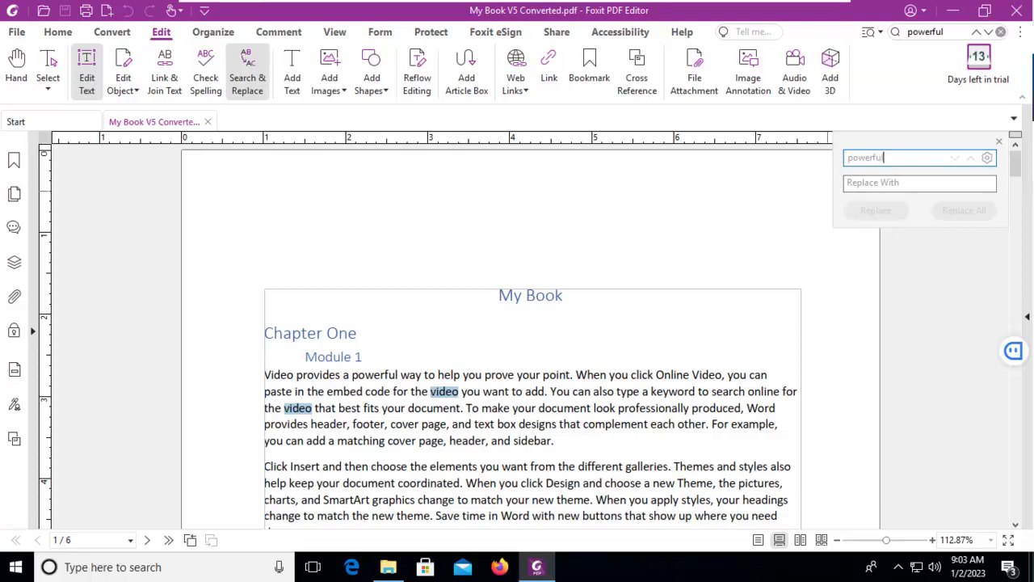
pyautogui.click(881, 184)
pyautogui.write('simple')
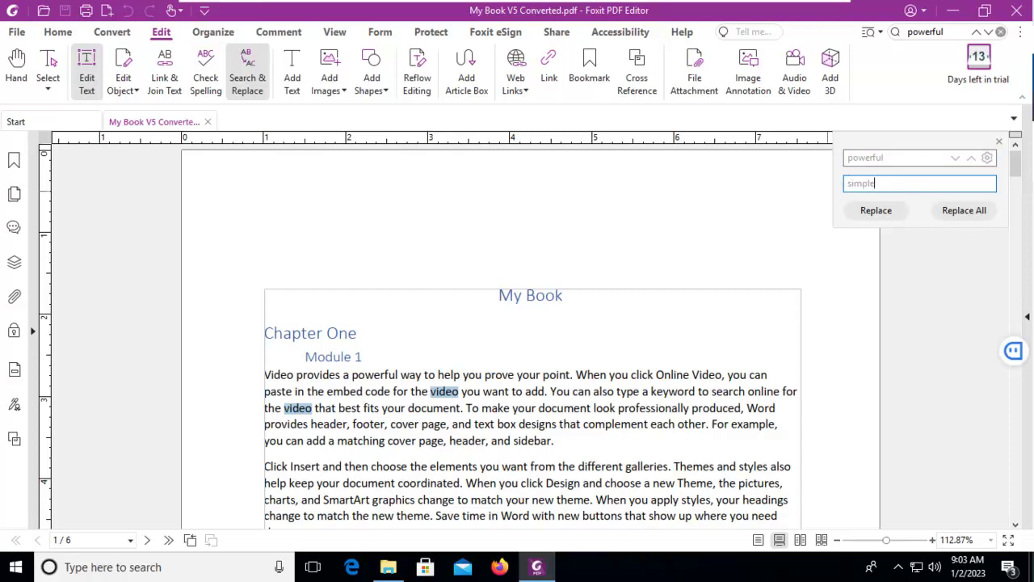
pyautogui.click(987, 159)
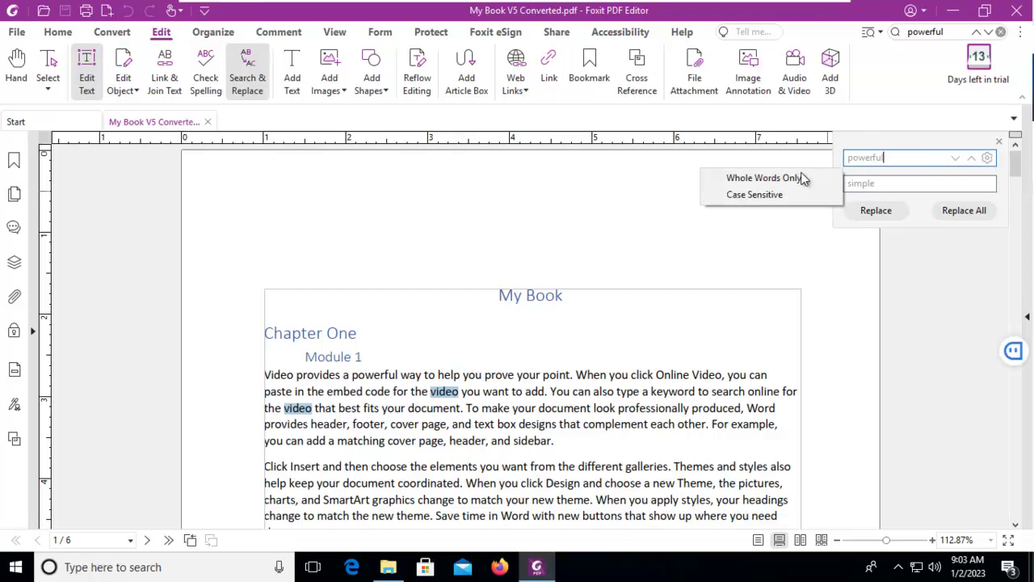
pyautogui.click(757, 195)
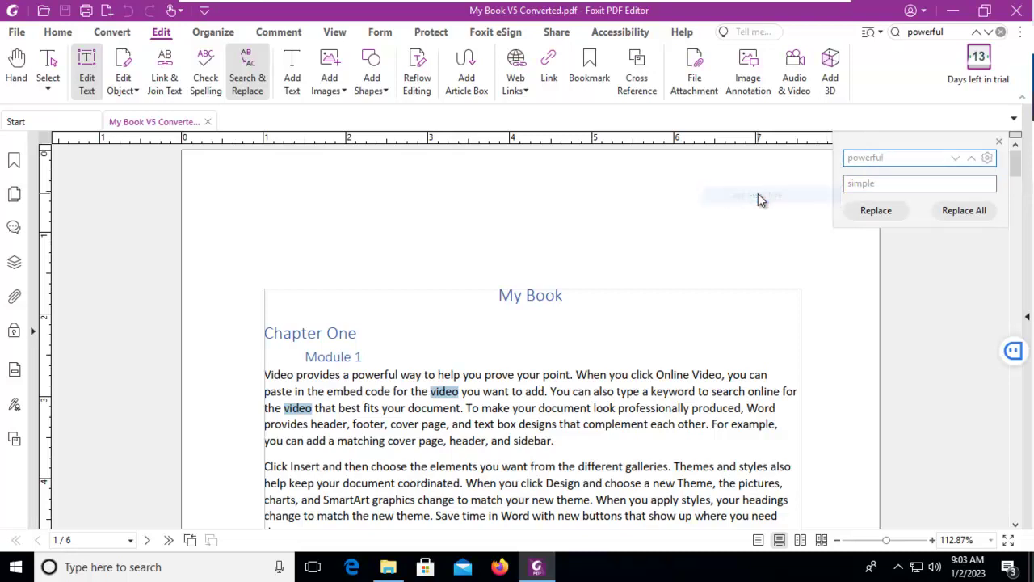
pyautogui.click(960, 213)
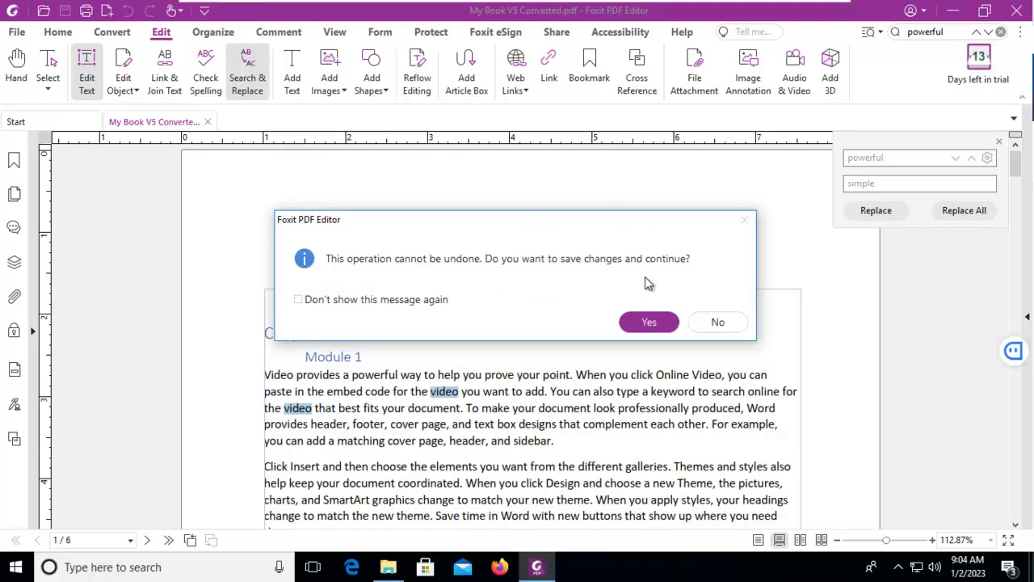
# Confirm the save, accept the 16-replacements message, and check page 1 reads 'a simple way'
pyautogui.click(638, 323)
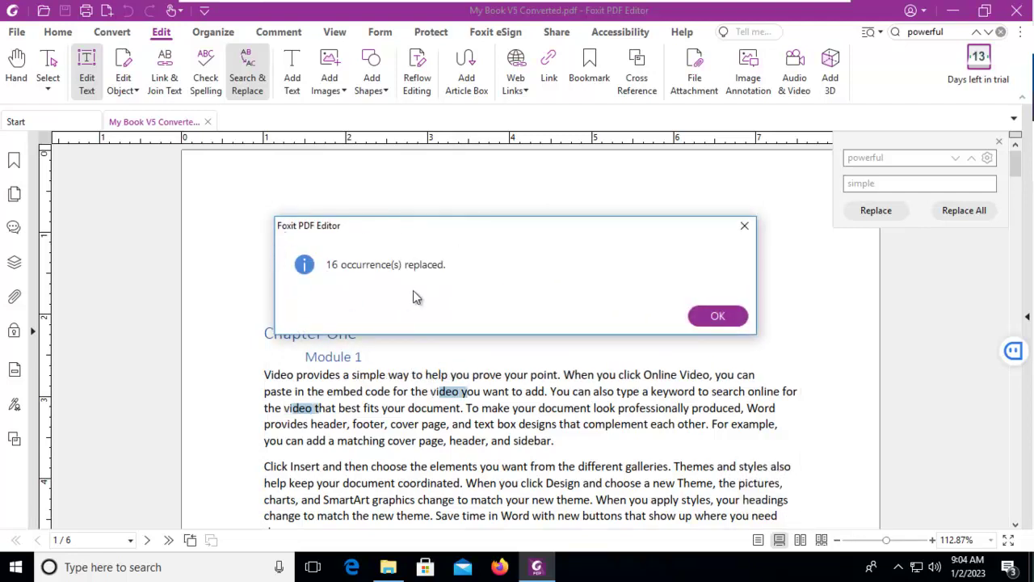
pyautogui.click(717, 315)
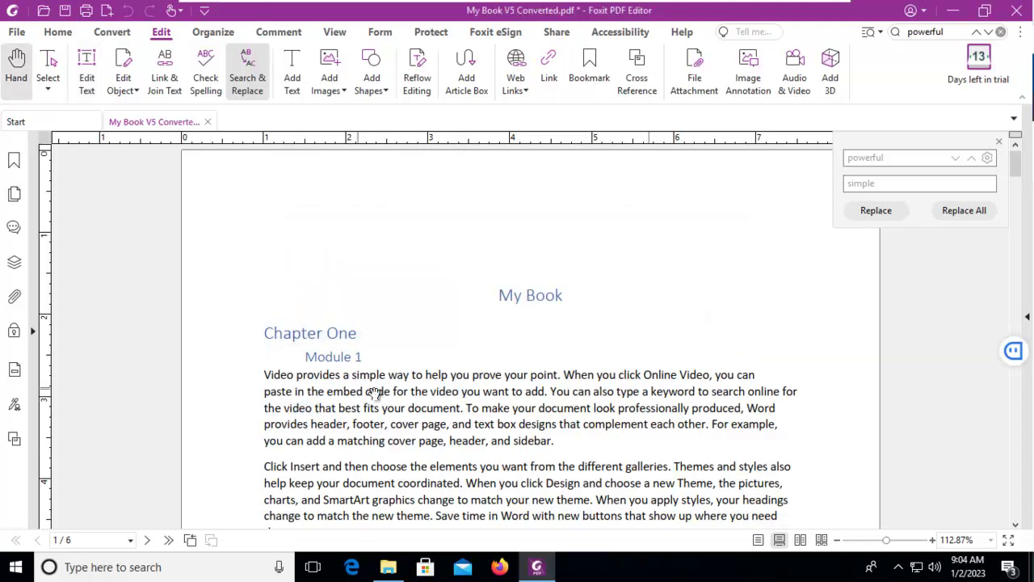
pyautogui.scroll(-5, 363, 374)
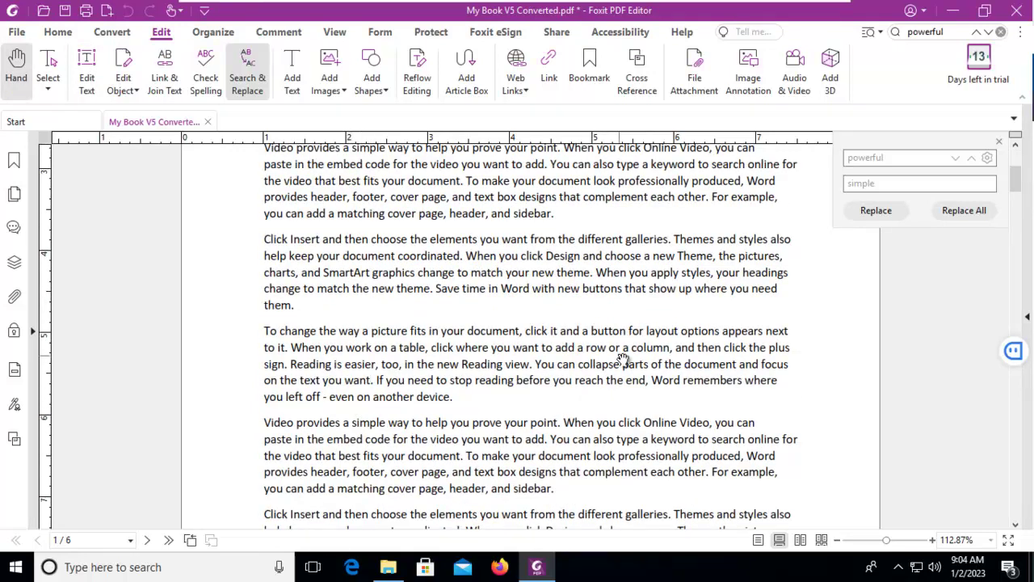
pyautogui.scroll(5, 624, 360)
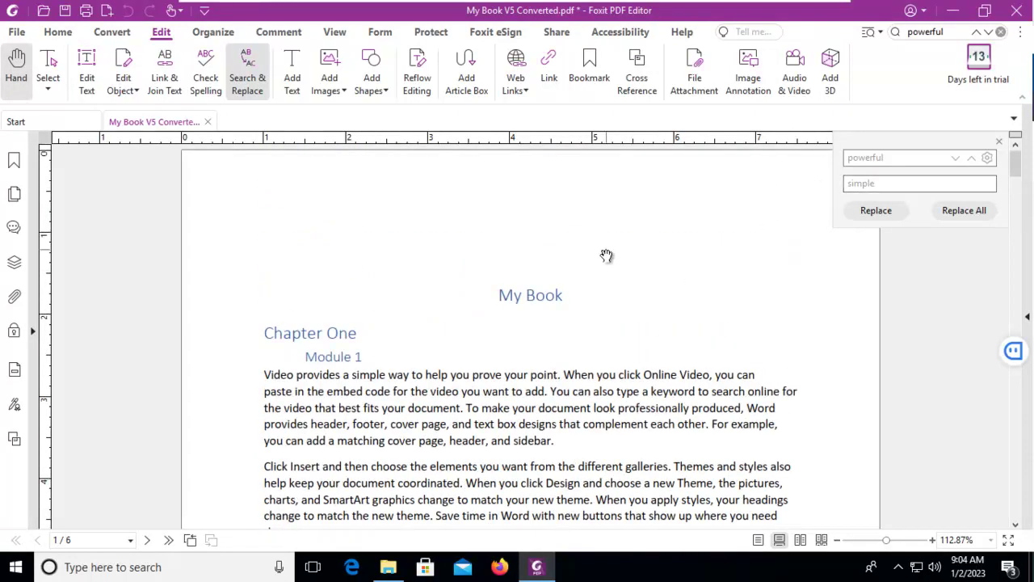